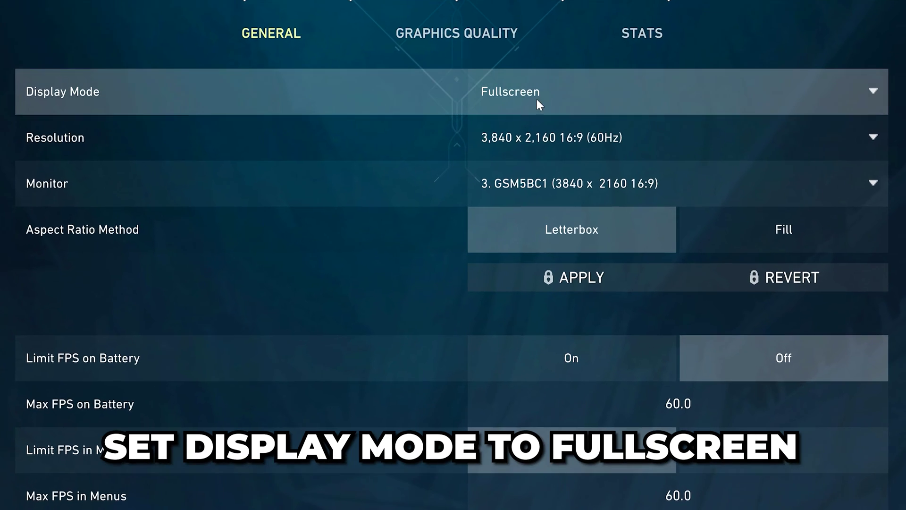
Keep Valorant in Fullscreen at 3,840 x 2,160 (60Hz) and apply the display settings.
left_click(520, 131)
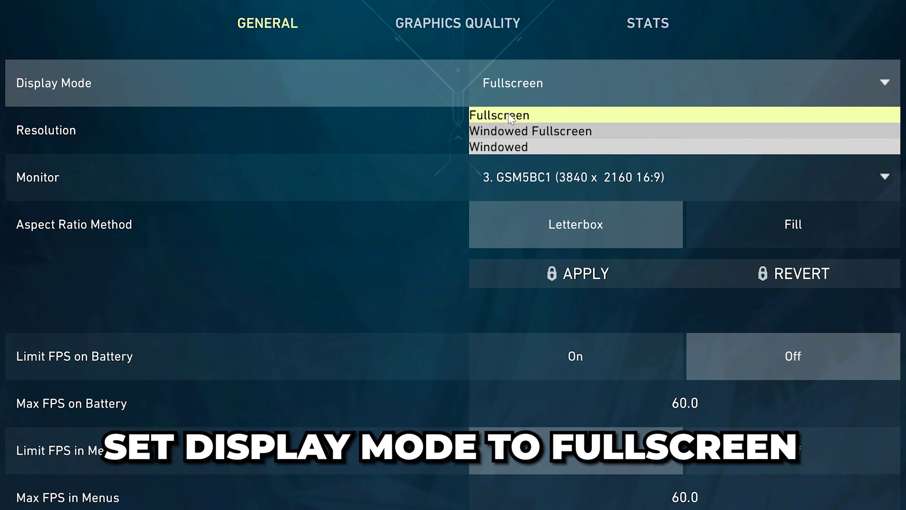
left_click(524, 115)
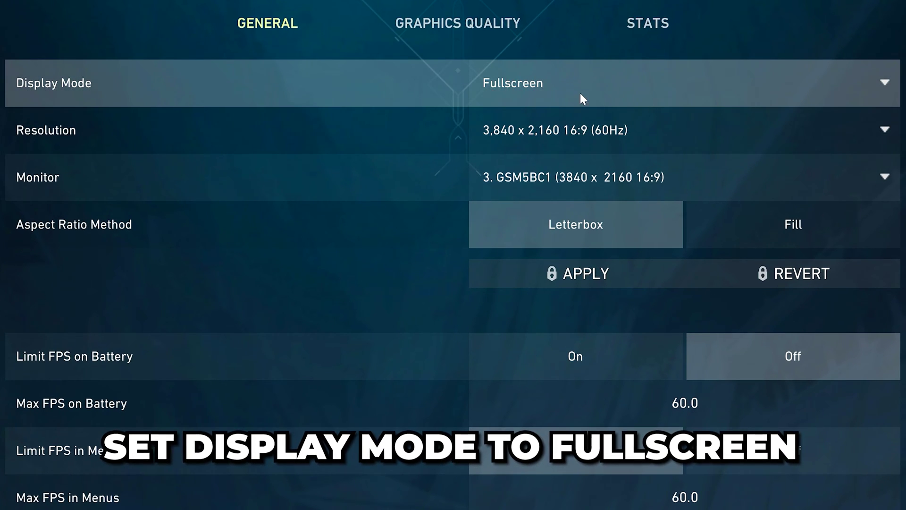
left_click(534, 141)
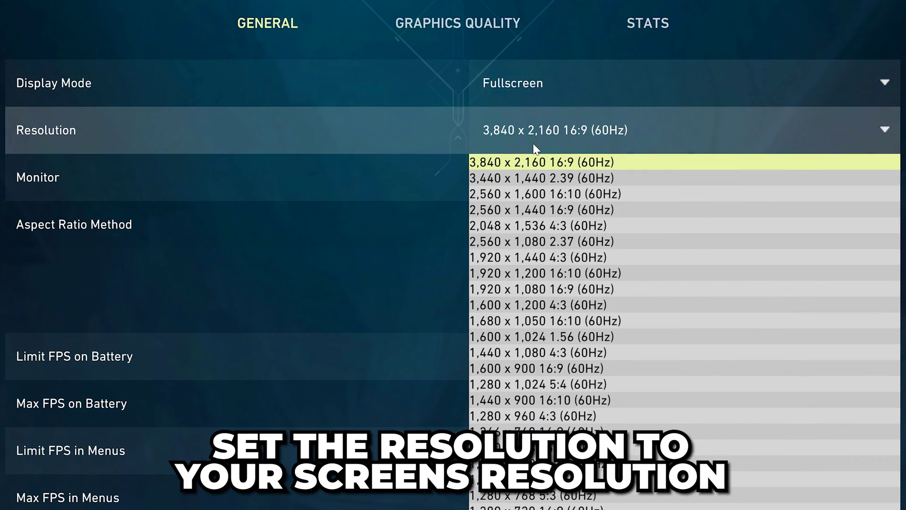
left_click(596, 163)
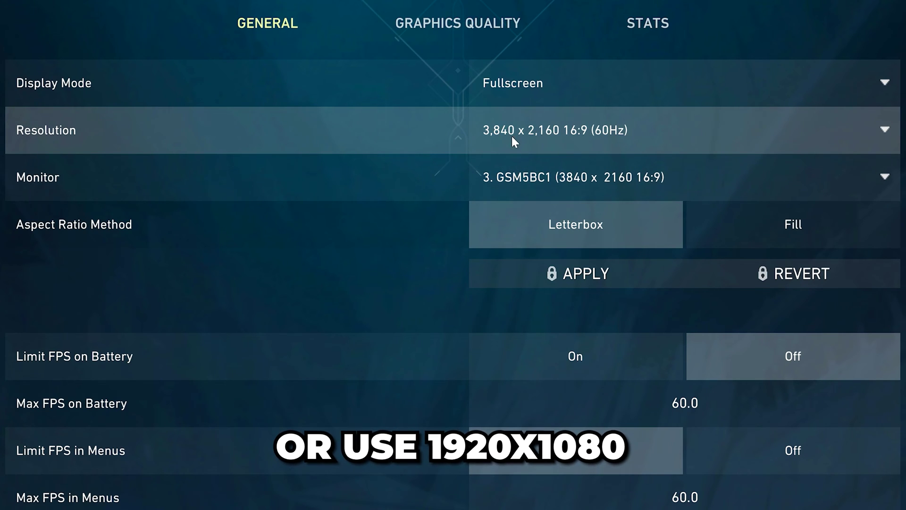
left_click(595, 132)
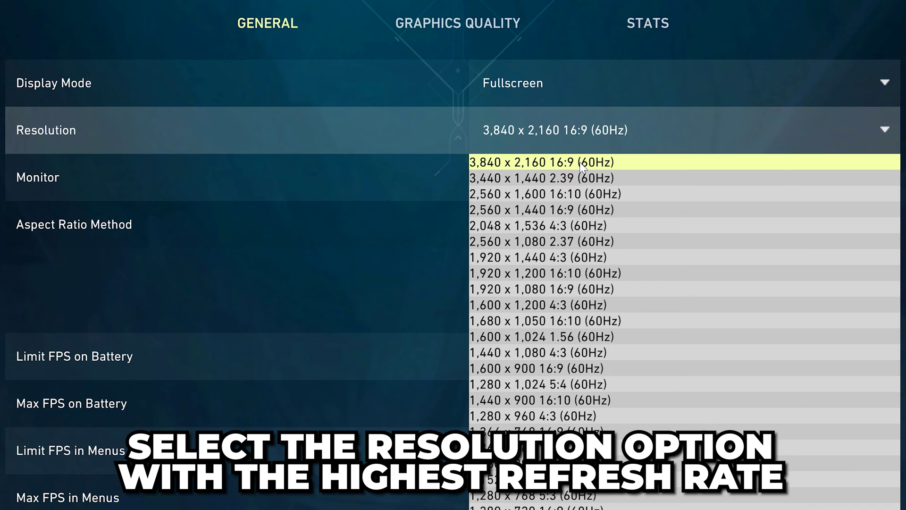
left_click(596, 163)
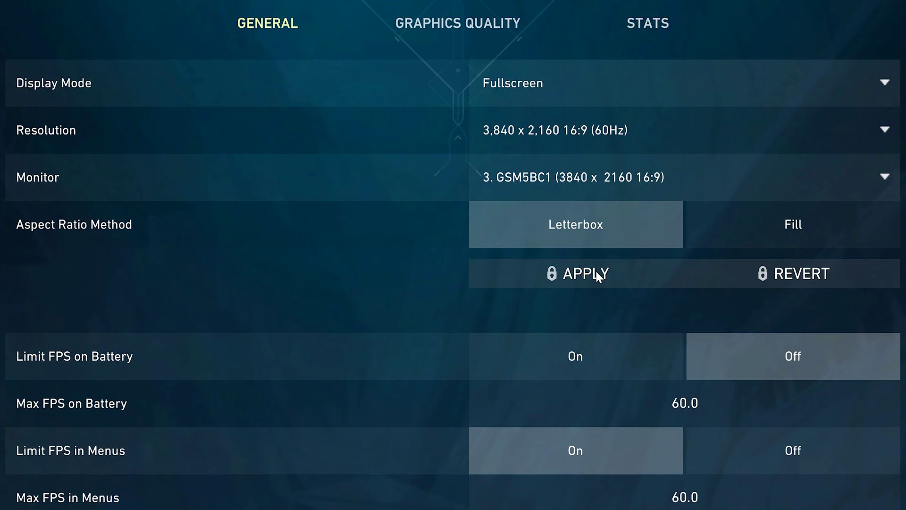
left_click(595, 273)
Turn on Limit FPS in Menus at max 60 and keep NVIDIA Reflex Low Latency on On + Boost.
scroll(822, 109, "down", 5)
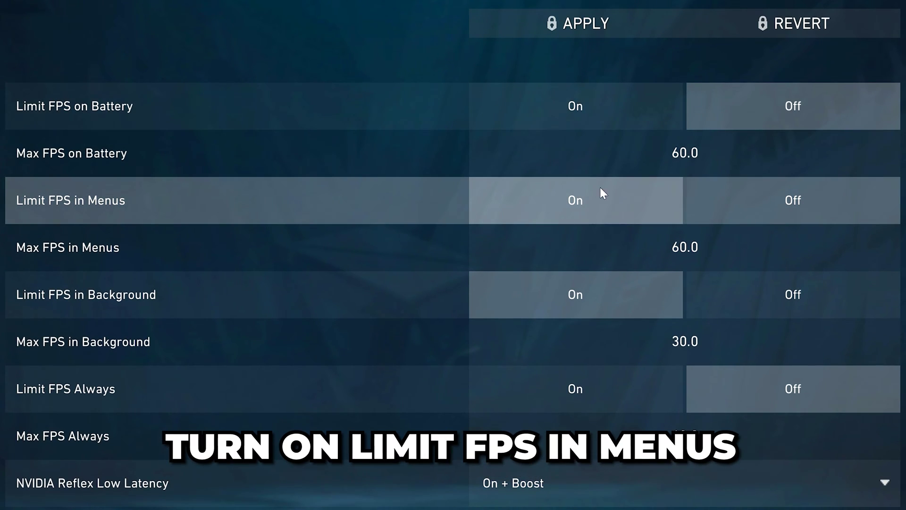
left_click(576, 198)
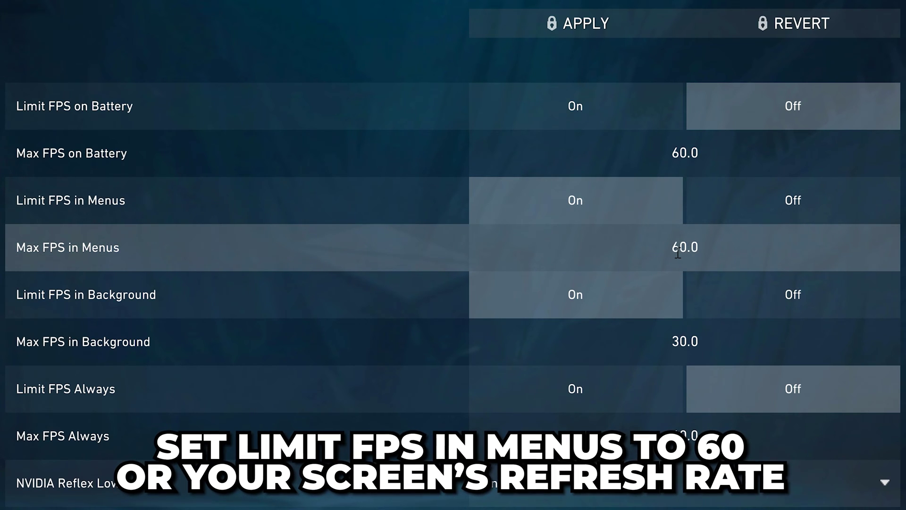
scroll(626, 260, "down", 3)
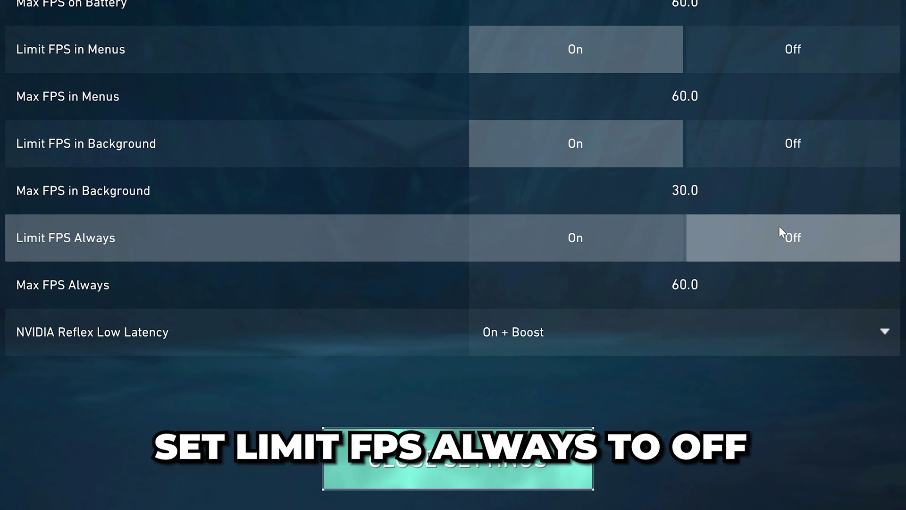
left_click(566, 333)
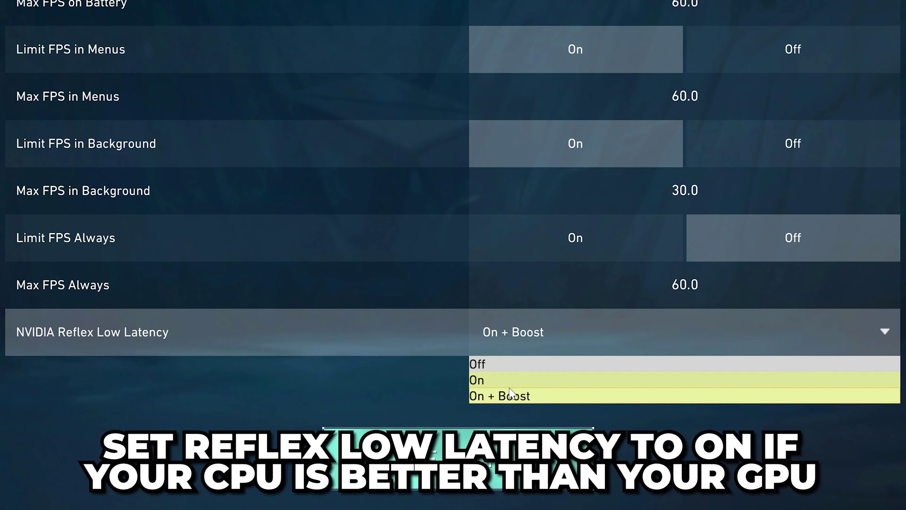
left_click(508, 393)
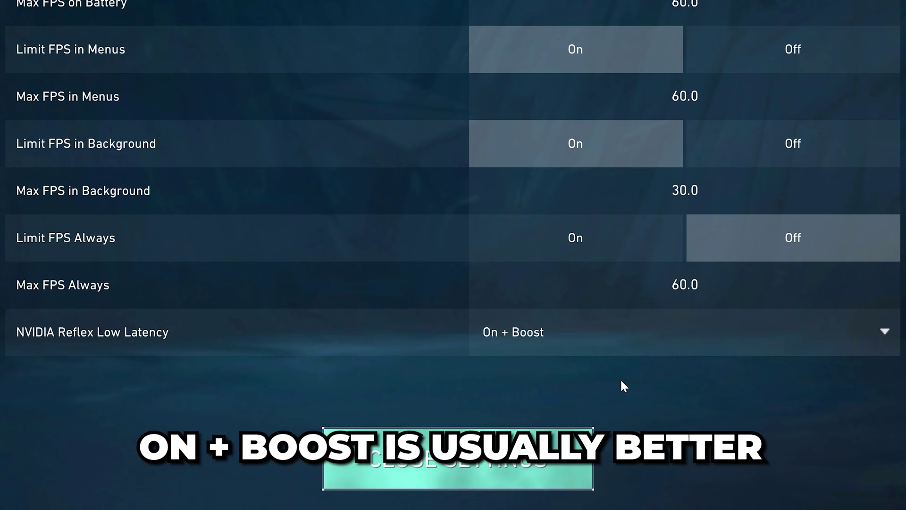
In Graphics Quality, keep anisotropic filtering at 8x.
left_click(468, 93)
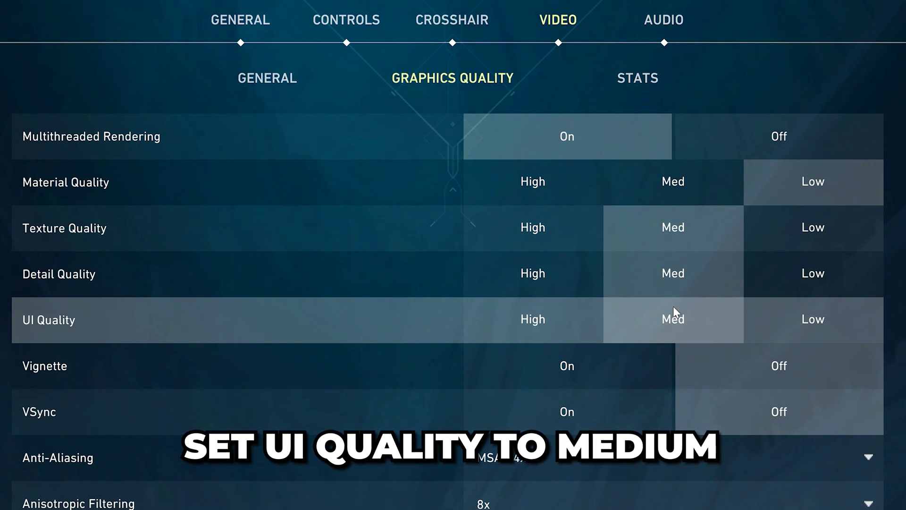
scroll(736, 288, "down", 3)
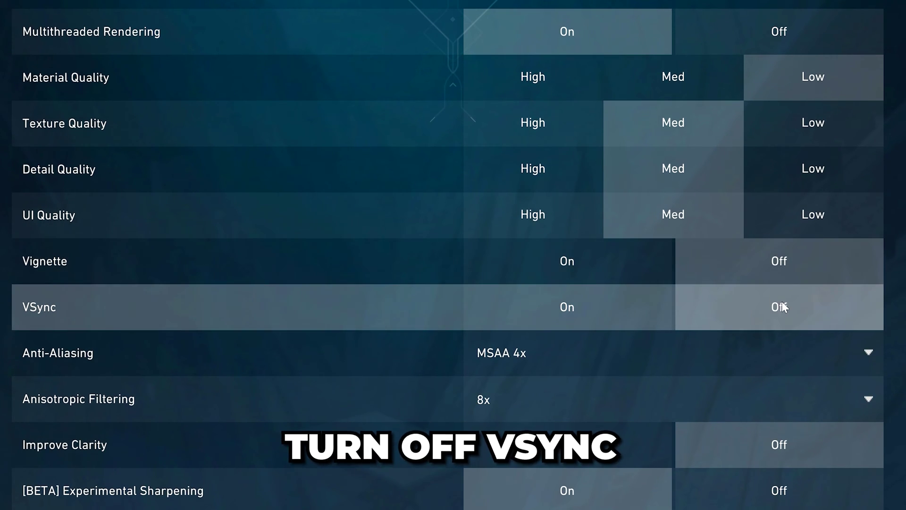
scroll(508, 208, "down", 3)
left_click(525, 207)
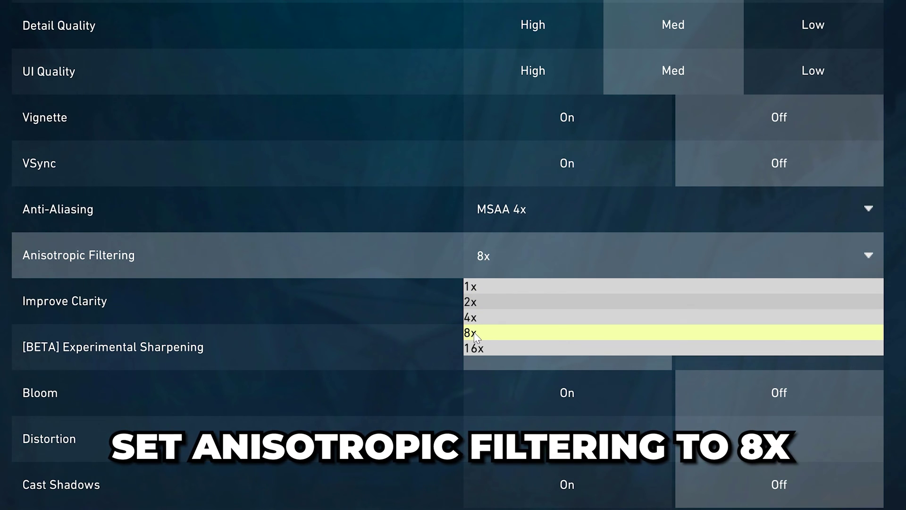
left_click(471, 333)
Set Texture, Detail and UI Quality to Low and anti-aliasing to MSAA 2x.
scroll(807, 227, "down", 2)
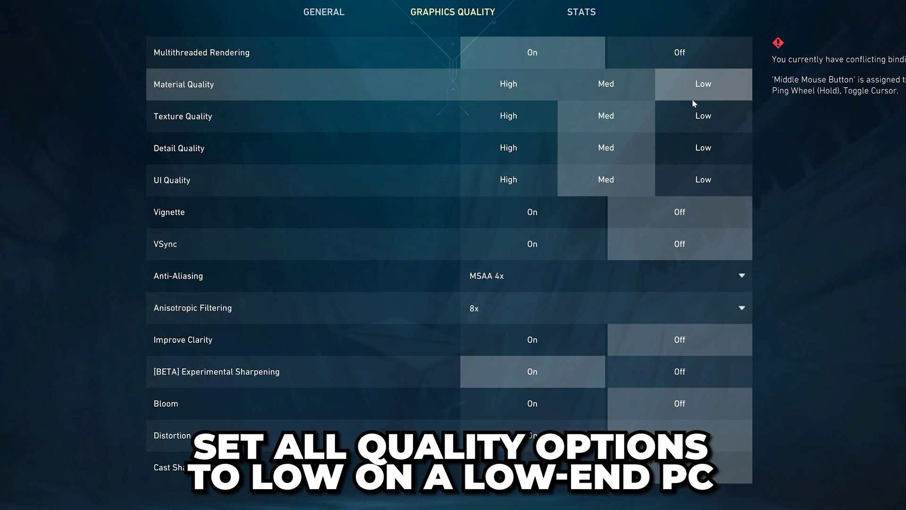
left_click(692, 121)
left_click(701, 148)
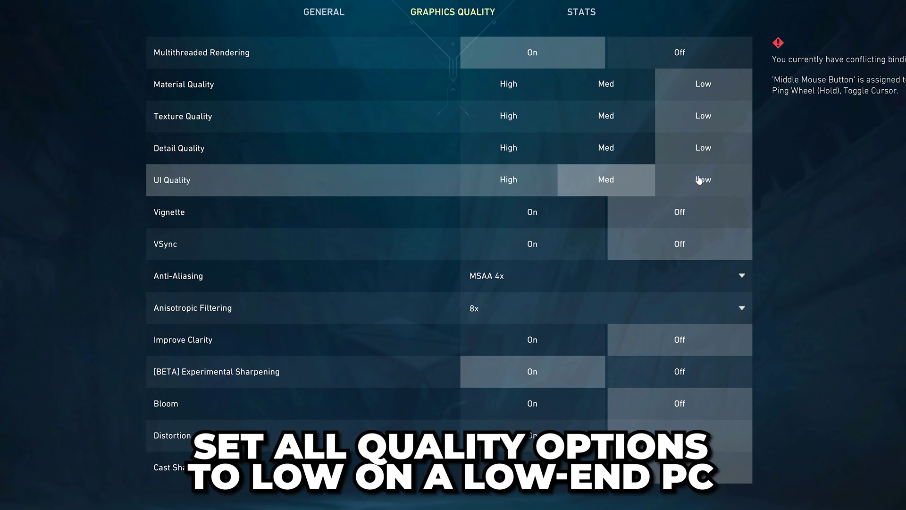
left_click(702, 179)
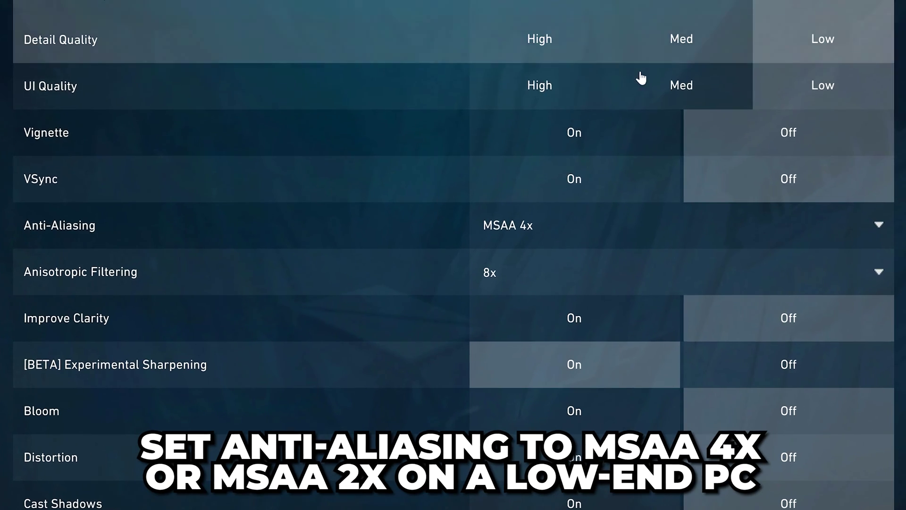
left_click(555, 228)
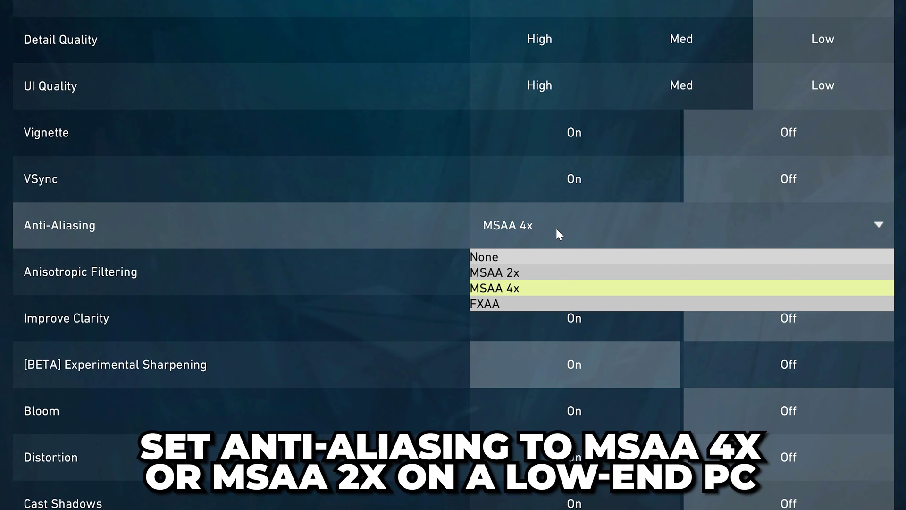
left_click(503, 273)
Set the audio speaker configuration to Stereo and enable HRTF.
left_click(688, 21)
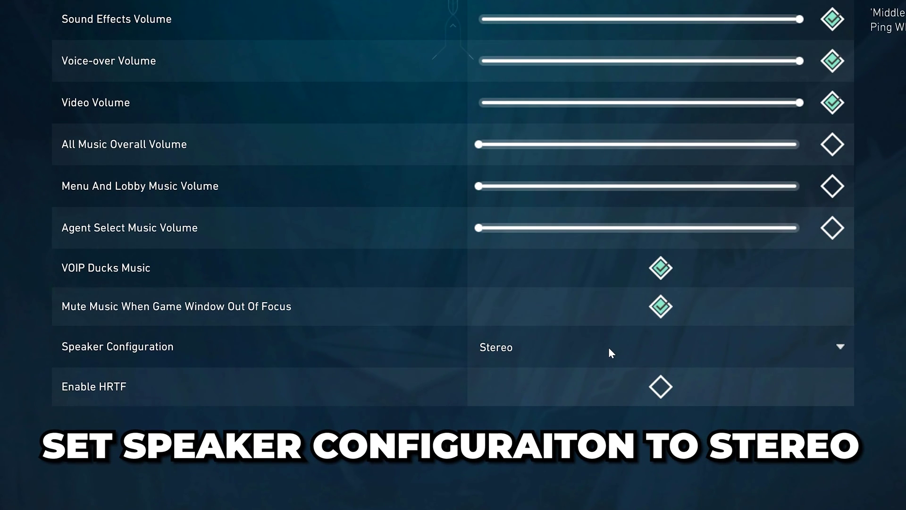
left_click(608, 348)
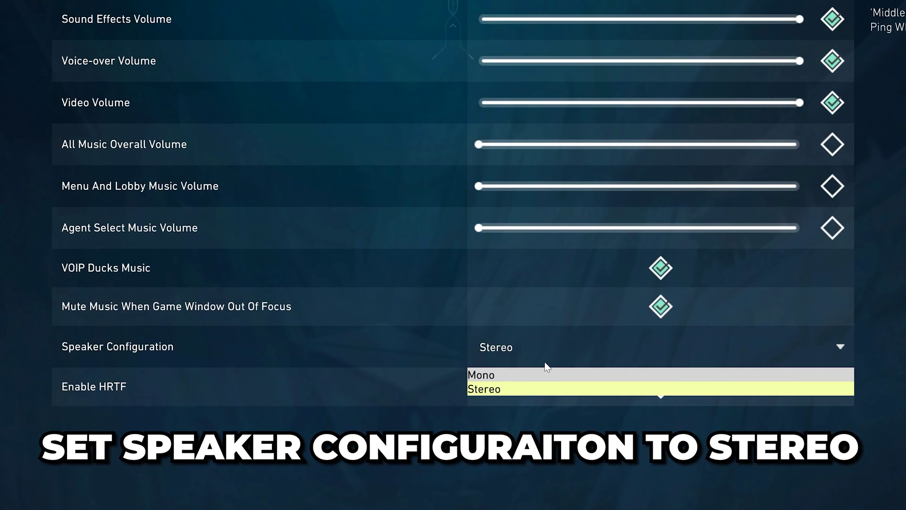
left_click(499, 388)
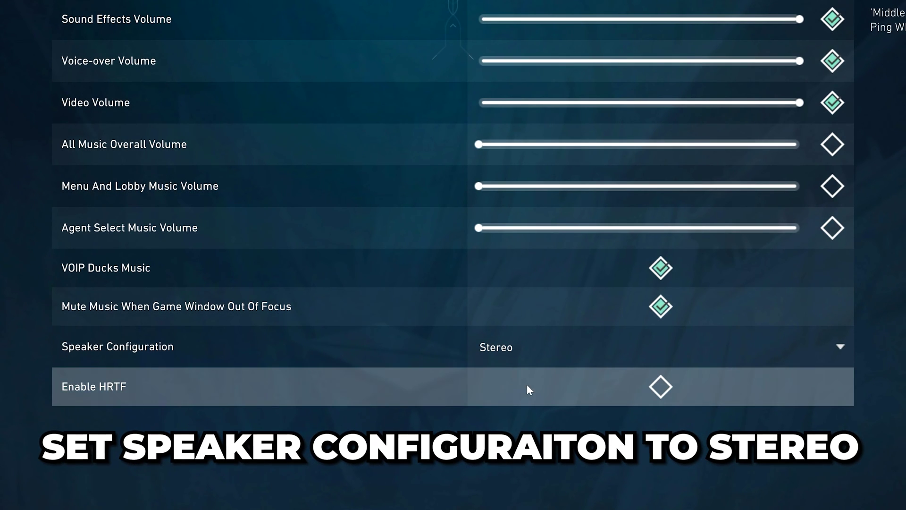
left_click(664, 386)
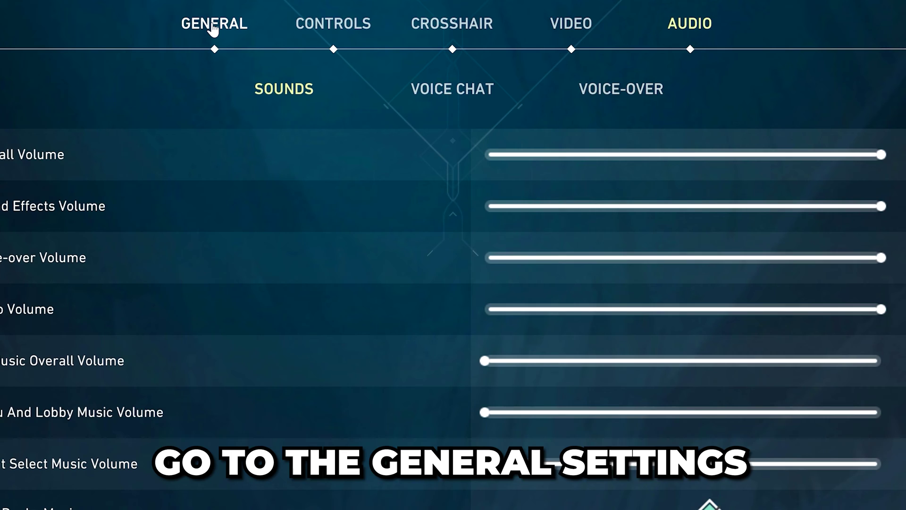
Open the file location of the VALORANT Start menu search result.
left_click(219, 27)
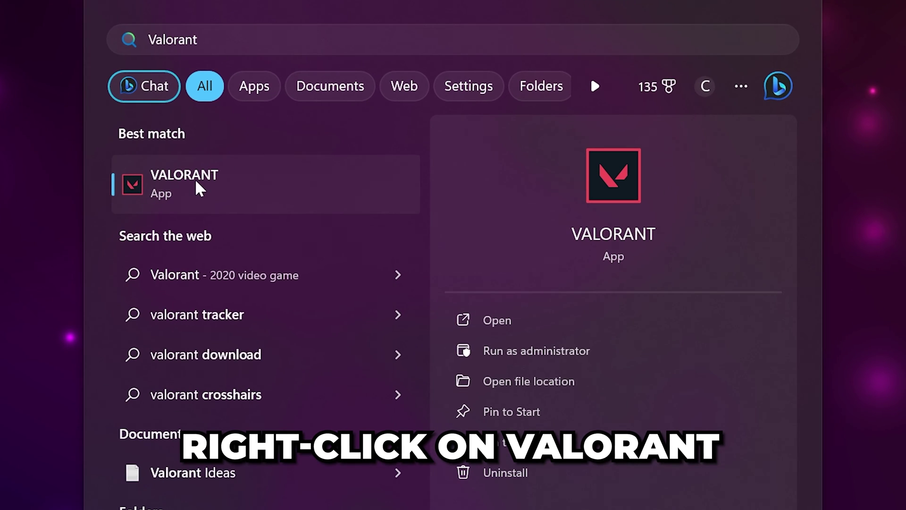
right_click(197, 185)
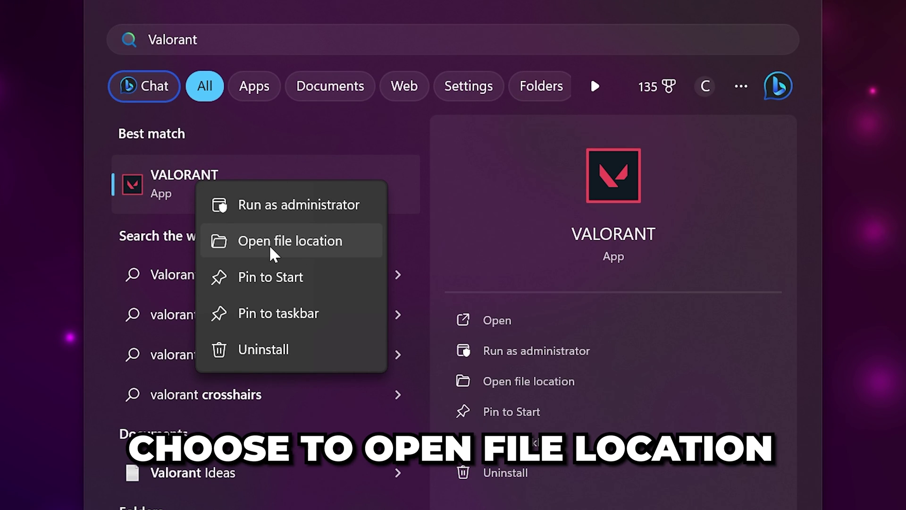
left_click(299, 242)
Go up to Riot Games, open the VALORANT folder, and check its install path in Riot Client settings.
right_click(293, 140)
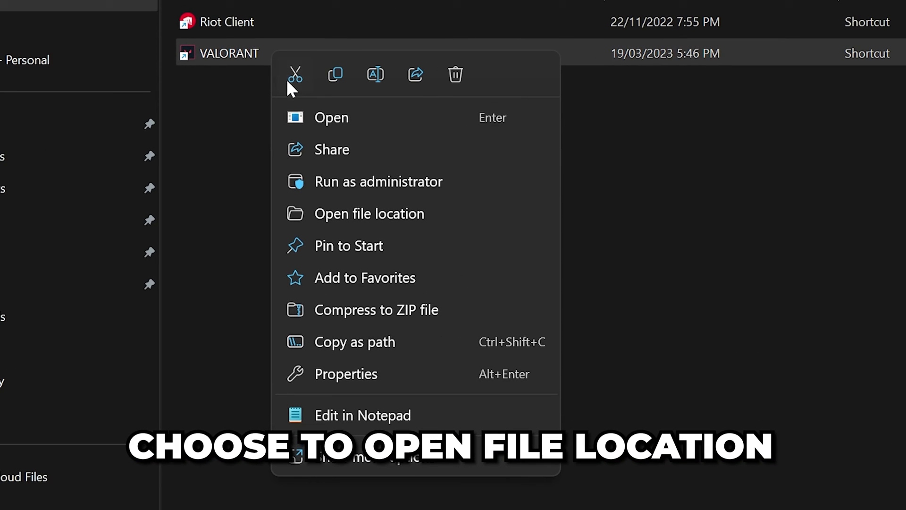
left_click(372, 215)
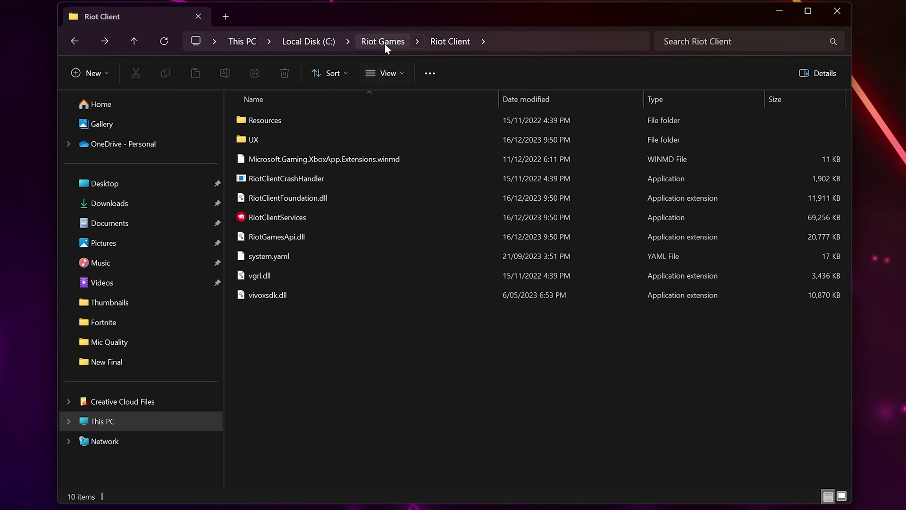
left_click(383, 41)
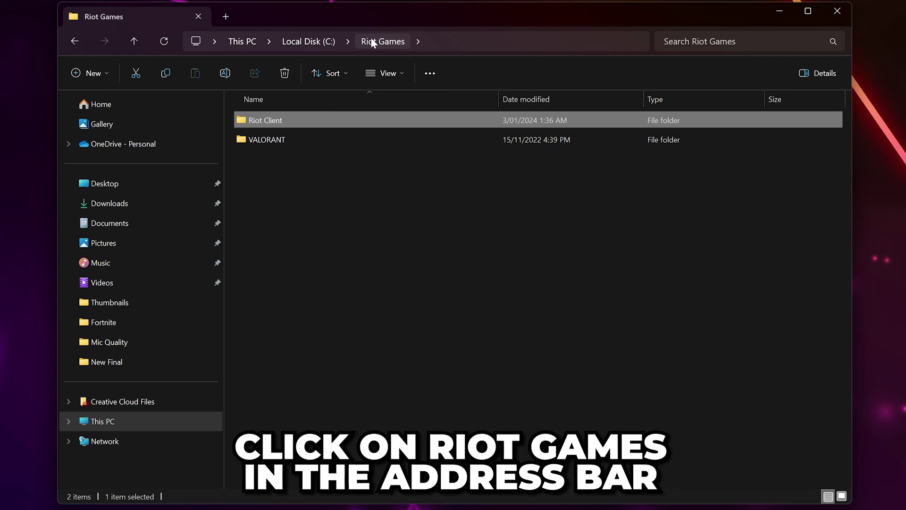
double_click(286, 140)
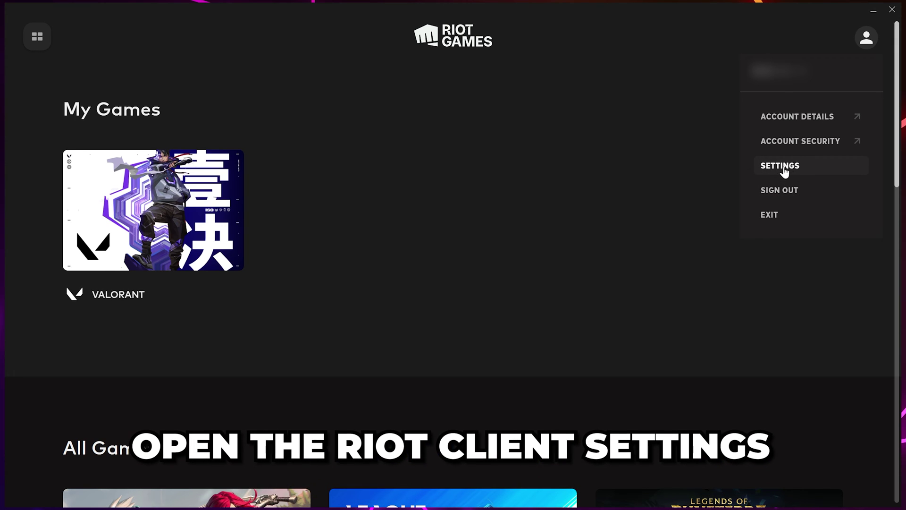
left_click(785, 166)
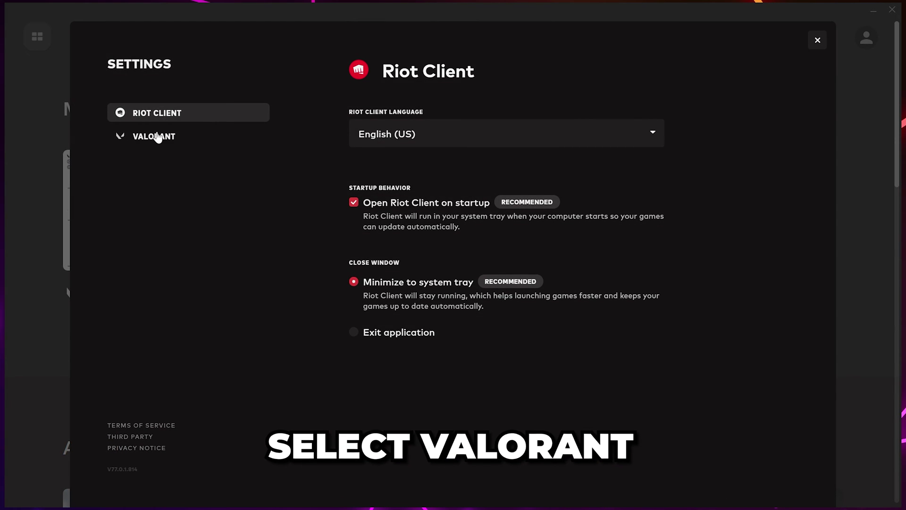
left_click(161, 137)
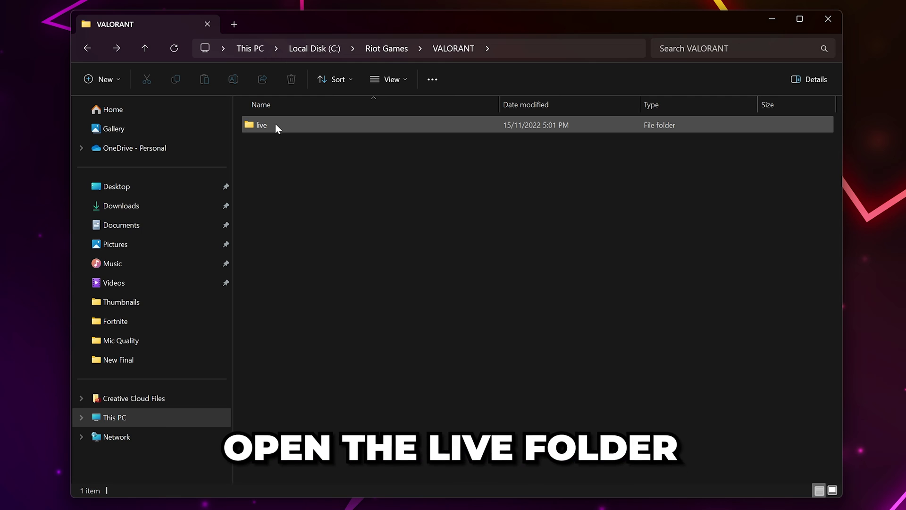
Disable fullscreen optimizations for VALORANT-Win64-Shipping in live\ShooterGame\Binaries\Win64.
double_click(276, 123)
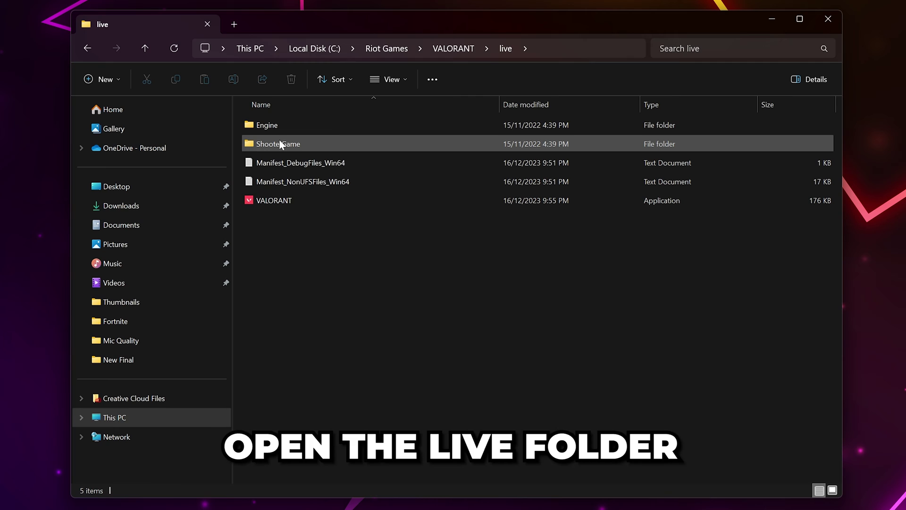
left_click(281, 146)
double_click(281, 146)
double_click(285, 125)
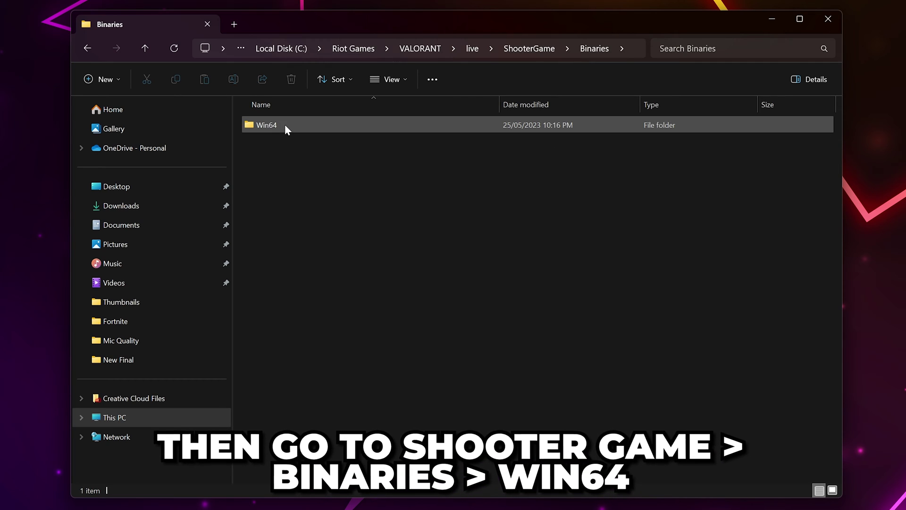
double_click(288, 127)
scroll(369, 344, "down", 13)
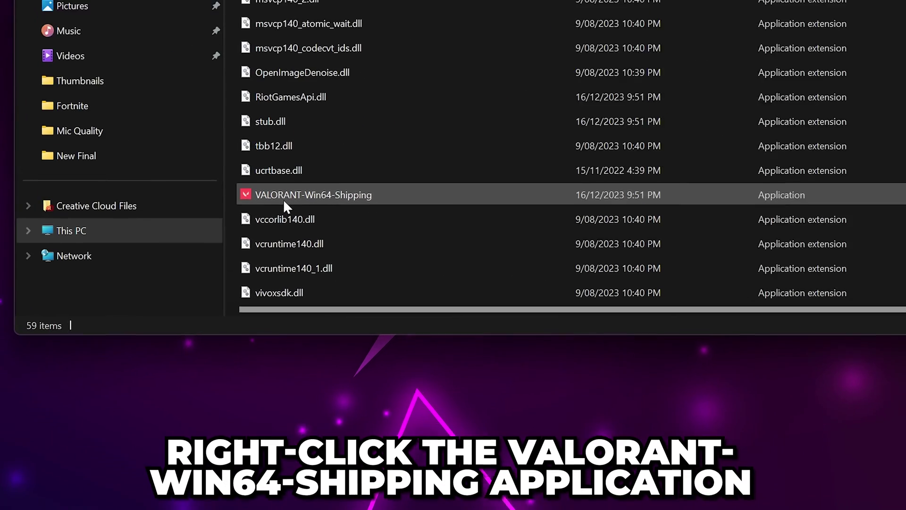
right_click(279, 391)
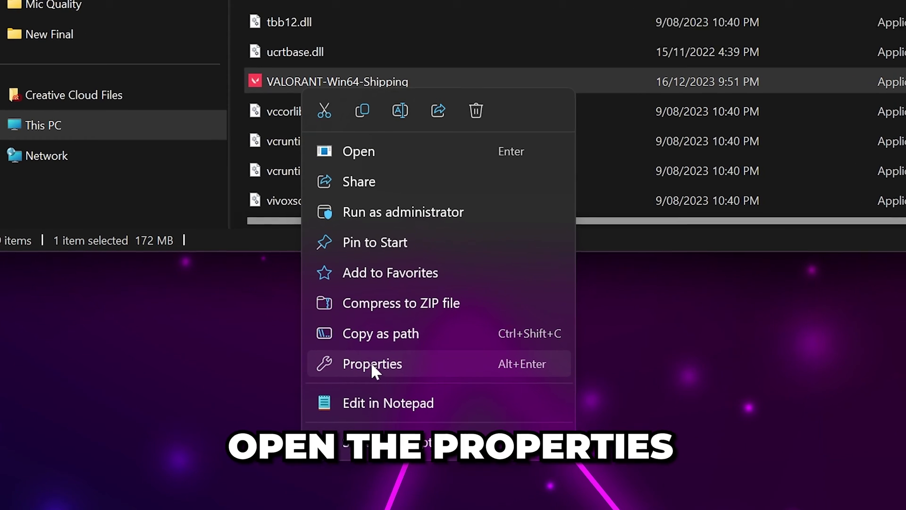
left_click(375, 362)
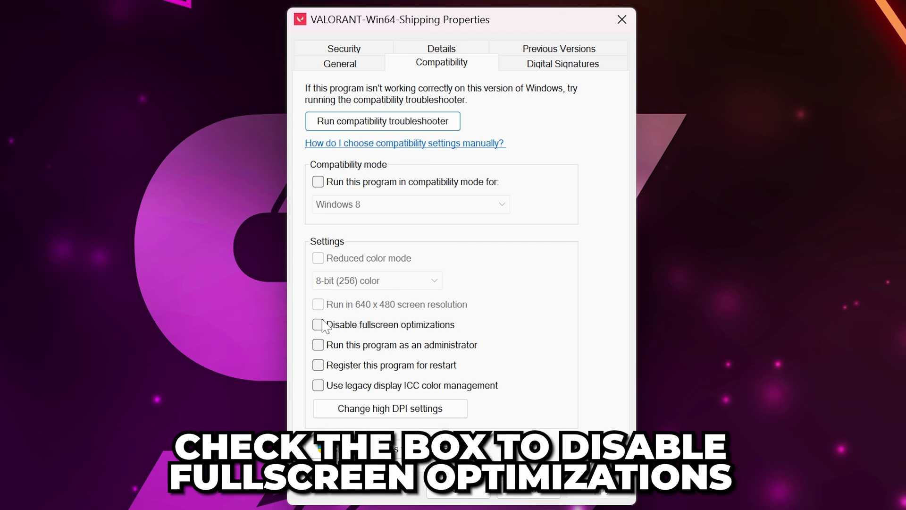
left_click(318, 324)
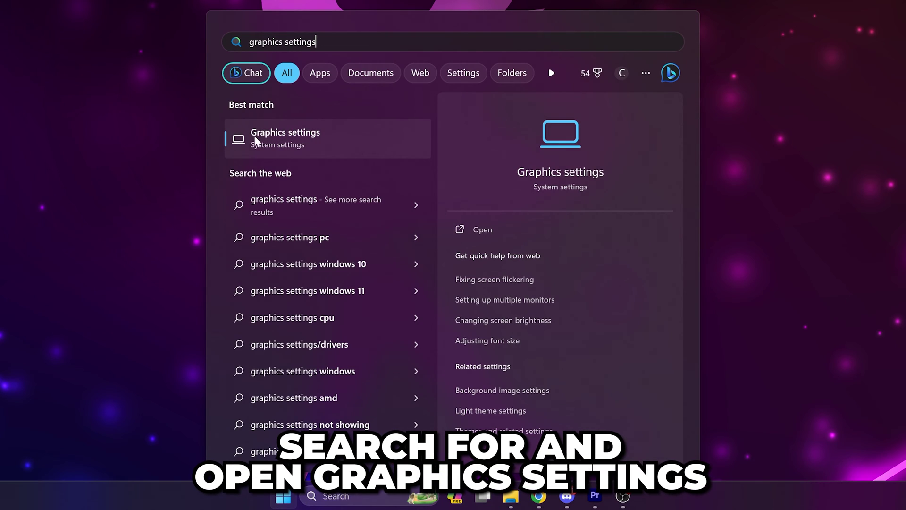
type("graphics settings")
Turn hardware-accelerated GPU scheduling off in Windows default graphics settings.
left_click(382, 136)
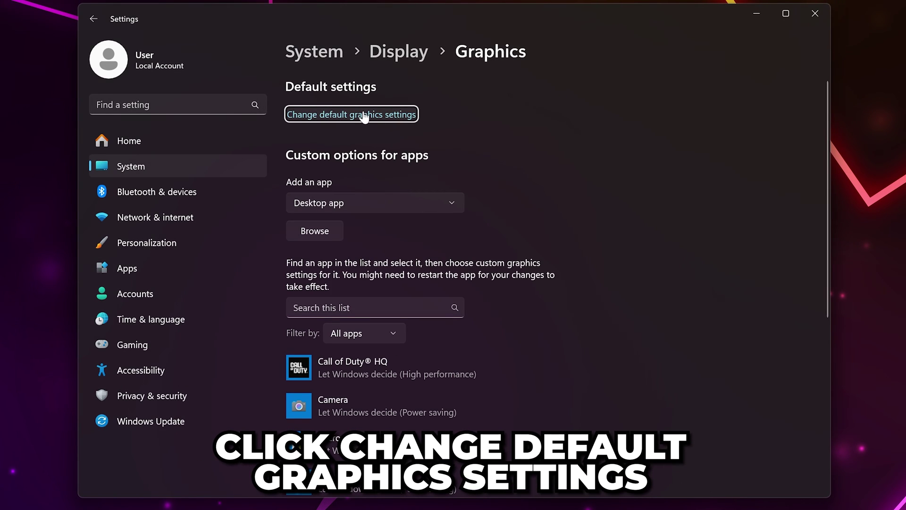
left_click(365, 116)
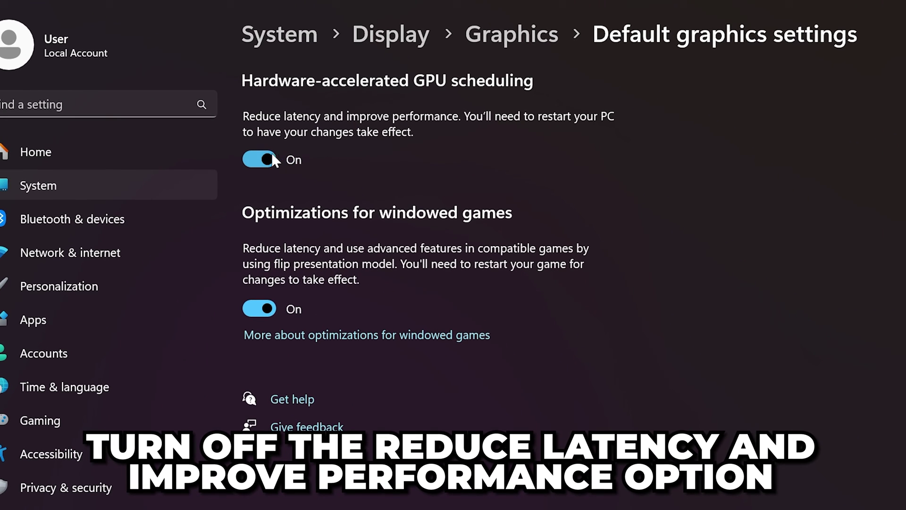
left_click(272, 160)
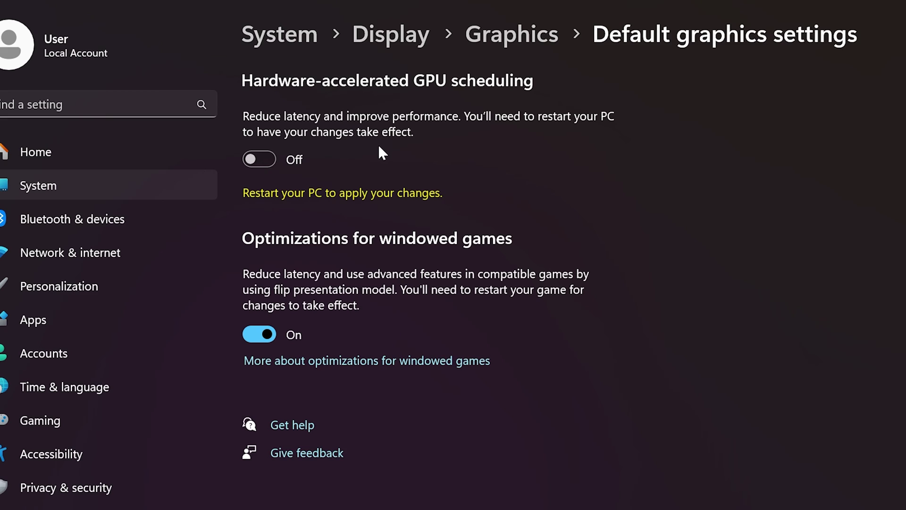
left_click(258, 161)
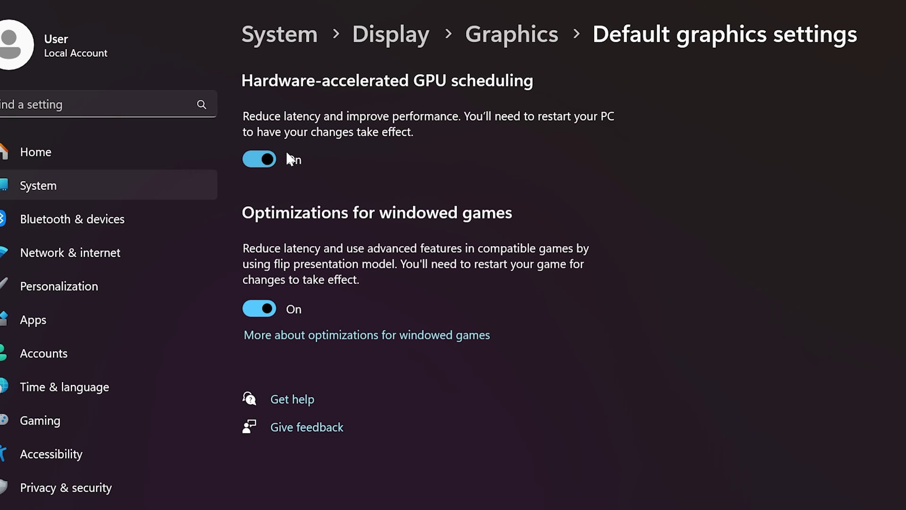
left_click(266, 157)
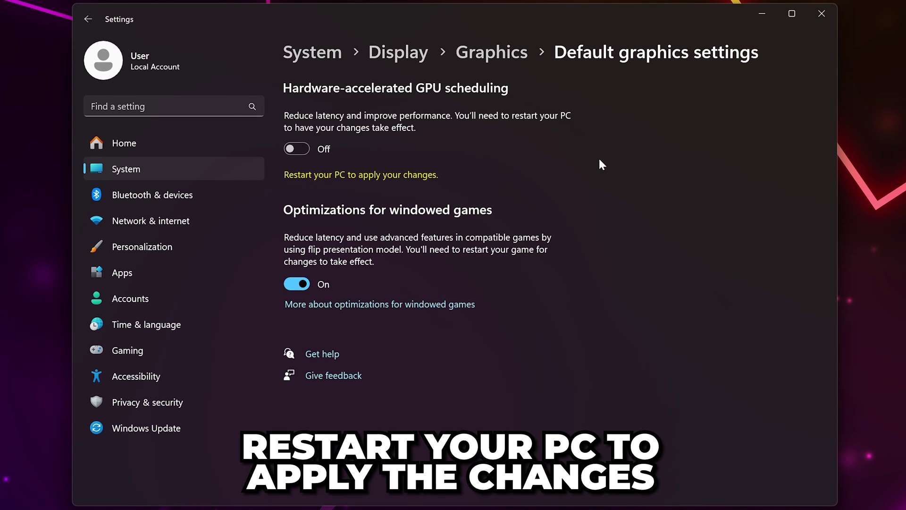
Open the NVIDIA Control Panel's Manage 3D settings page from the desktop menu.
right_click(361, 57)
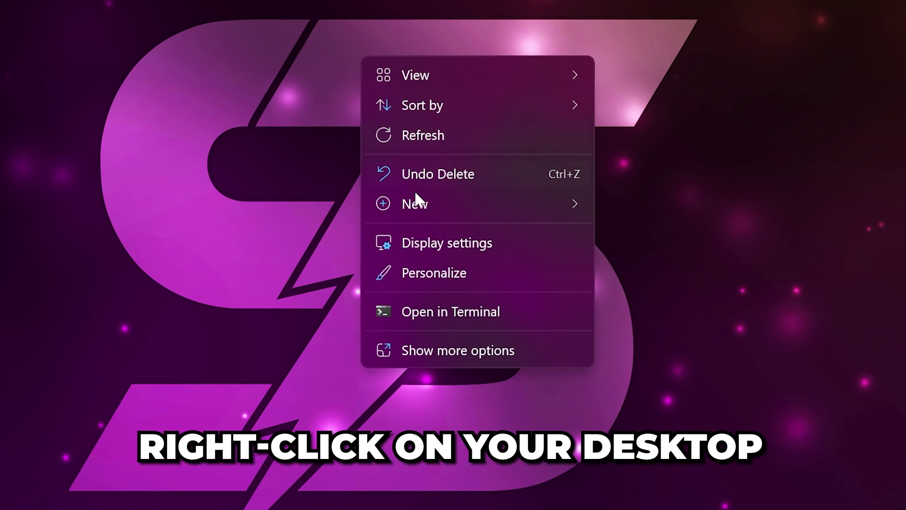
left_click(424, 349)
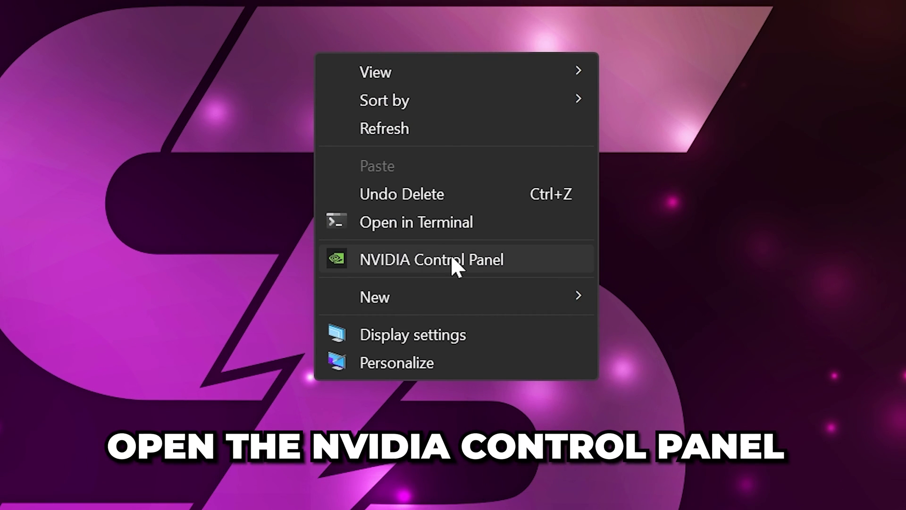
left_click(452, 258)
left_click(102, 113)
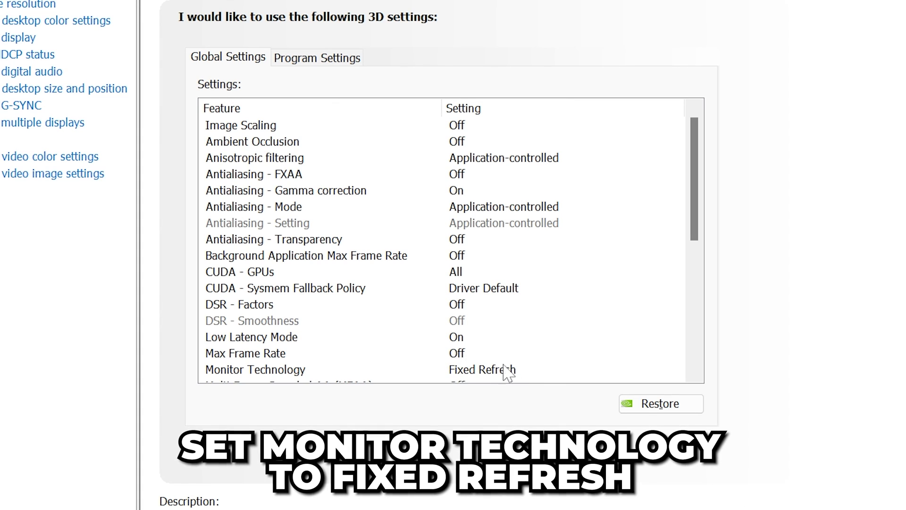
Scroll down the Global Settings list in Manage 3D settings.
left_click_drag(693, 232, 692, 324)
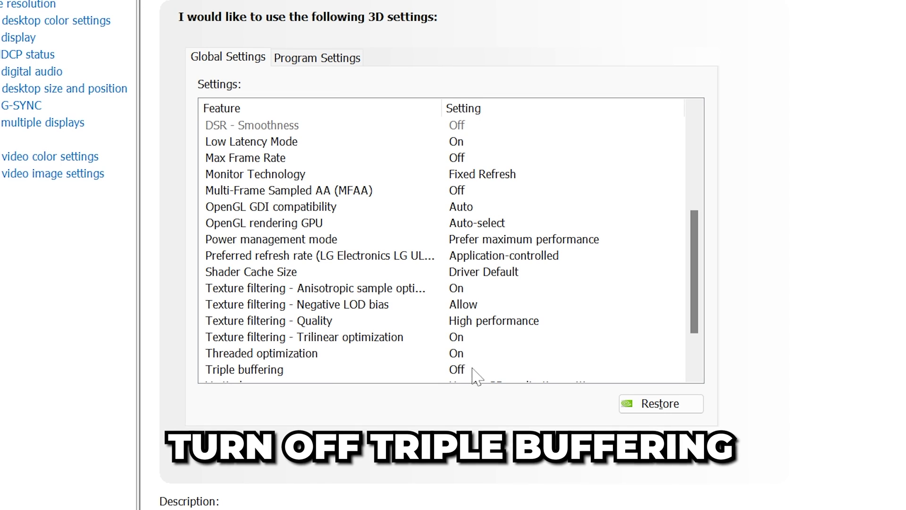
mouse_move(689, 289)
left_mouse_down()
mouse_move(689, 307)
mouse_move(655, 346)
left_mouse_up()
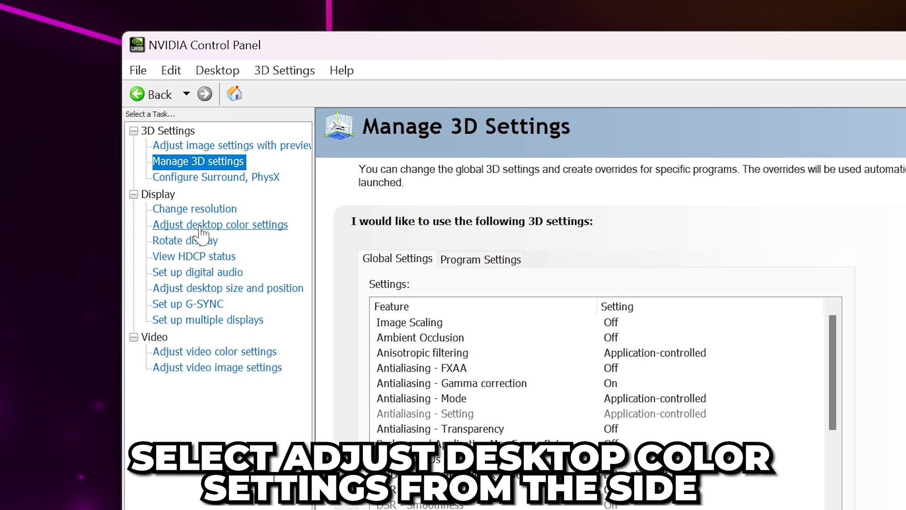
Raise digital vibrance on the G-SYNC Capable display to 70% in desktop colour settings.
left_click(207, 225)
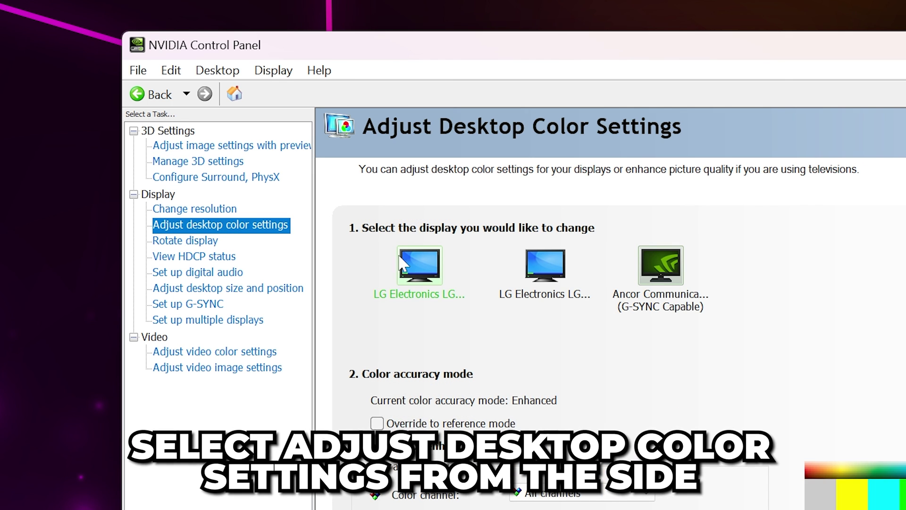
left_click(662, 257)
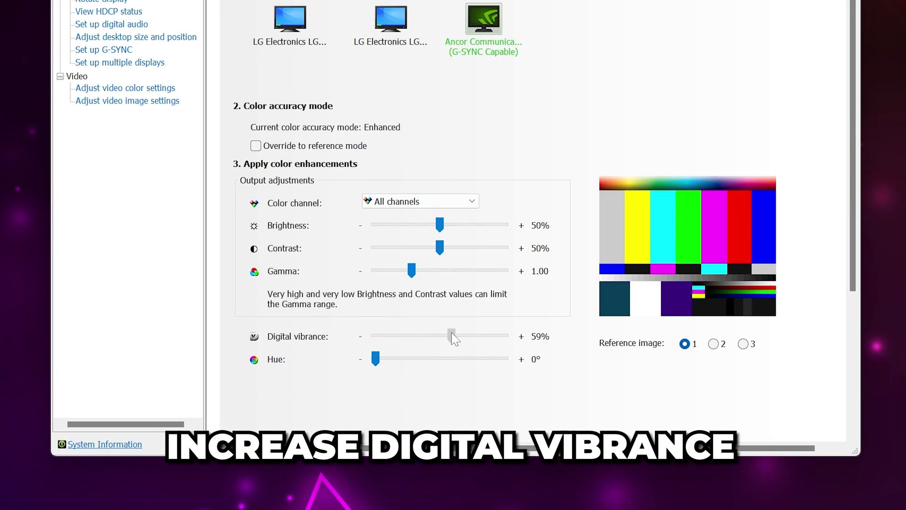
left_click_drag(453, 337, 466, 336)
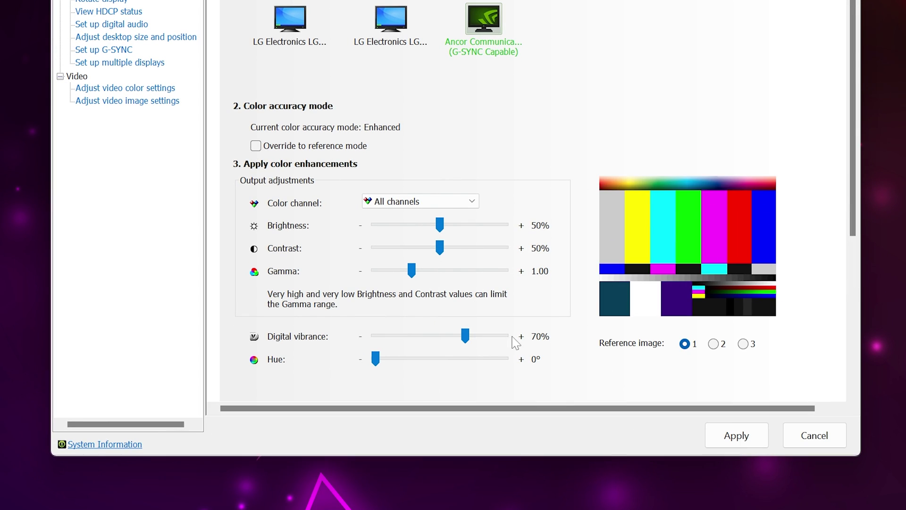